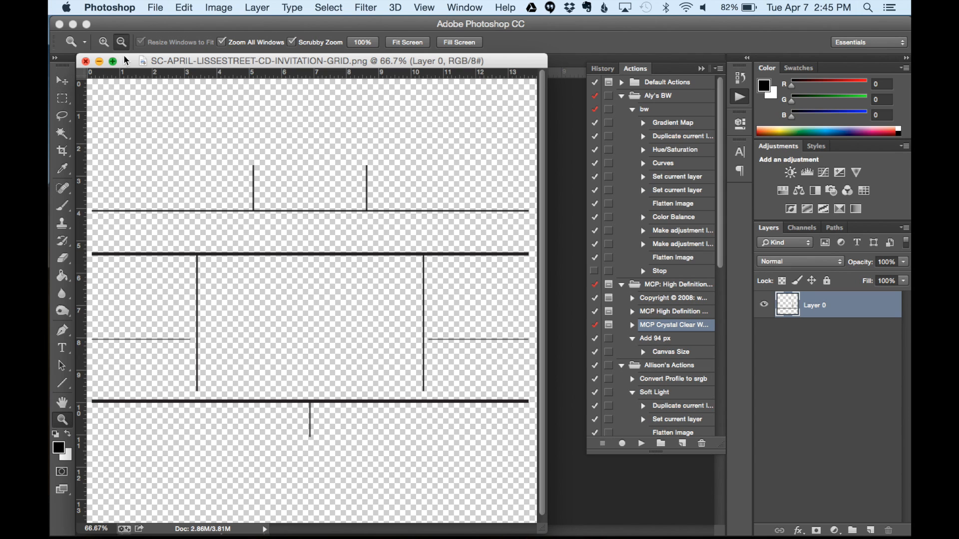
Rotate the invitation grid layer 90° clockwise
left_click(196, 6)
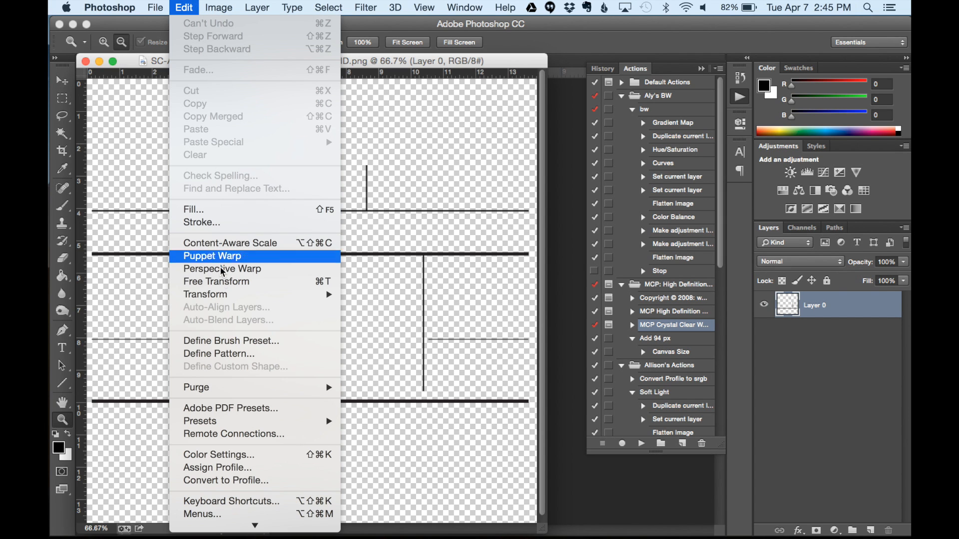
mouse_move(231, 296)
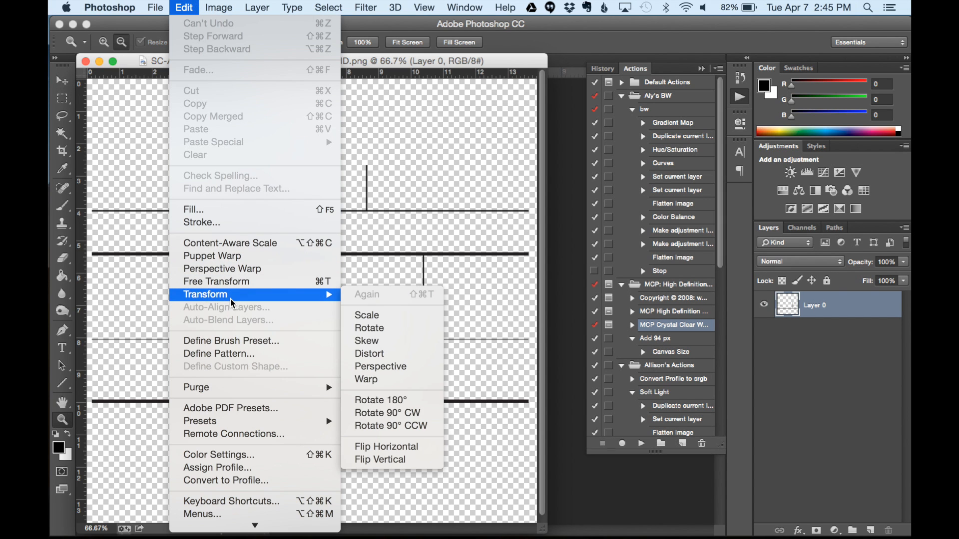
left_click(385, 417)
Copy the rotated grid into the blank white Untitled-1 document as a new layer
left_click(62, 80)
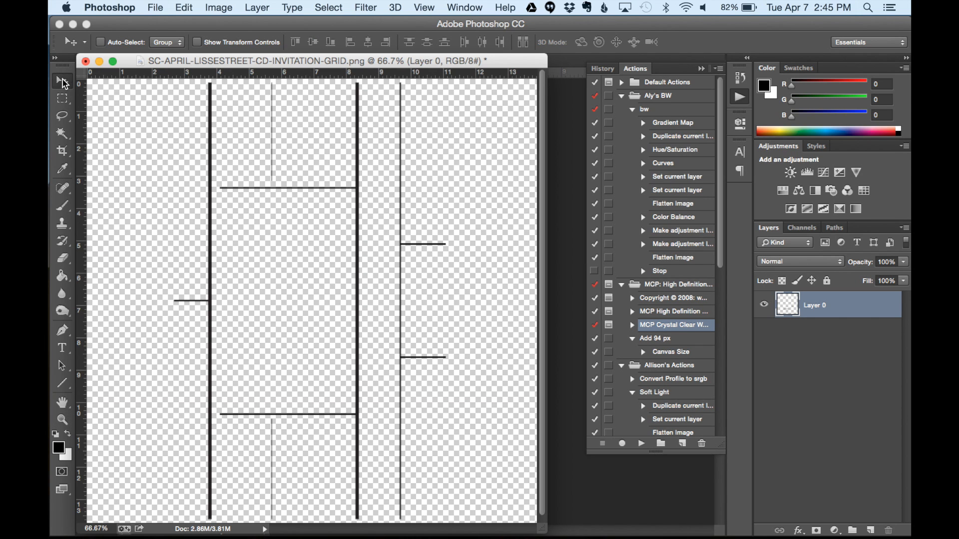
left_click_drag(246, 61, 102, 32)
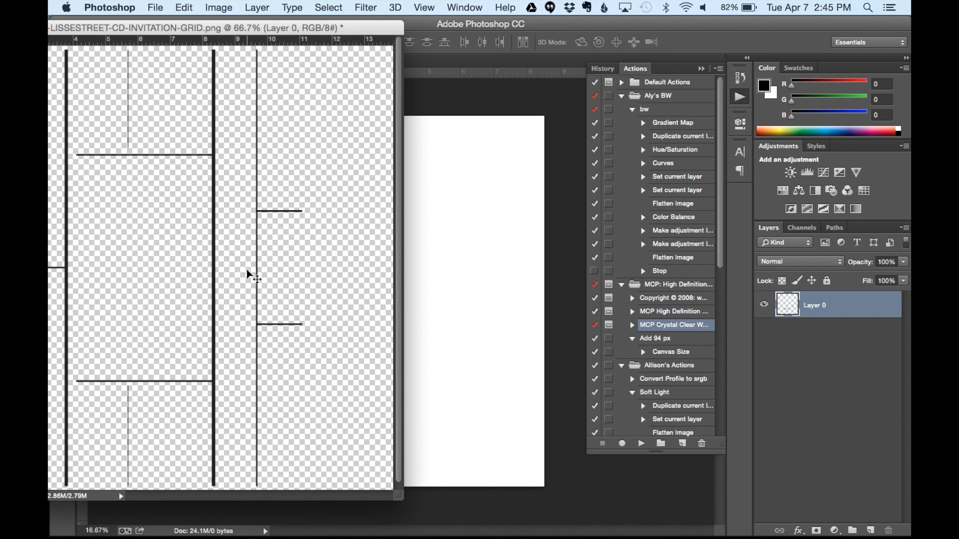
left_click_drag(390, 275, 417, 319)
Free-transform the pasted grid to fit the page and place it roughly in the middle
key("super+t")
left_click_drag(429, 261, 483, 163)
left_click_drag(359, 374, 327, 438)
key("Return")
left_click_drag(462, 399, 461, 405)
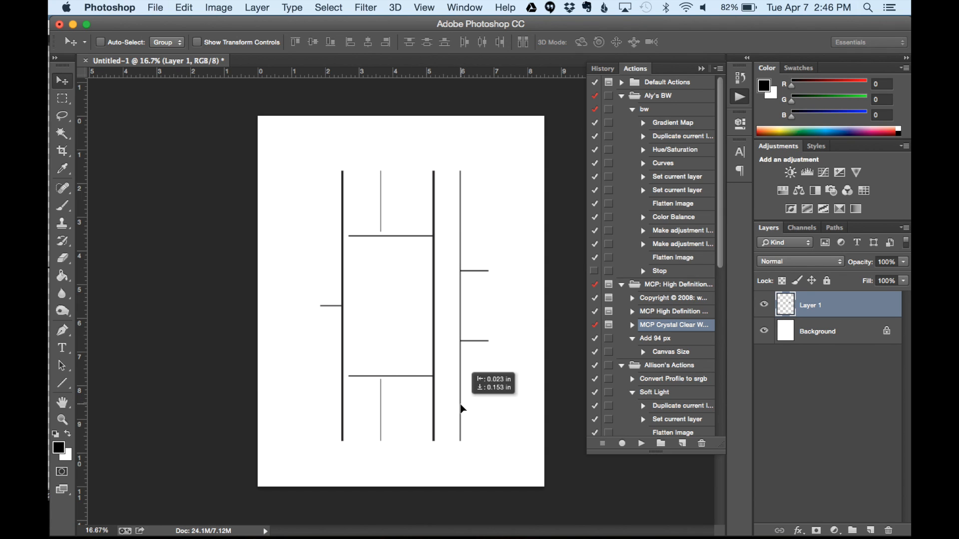
left_click_drag(460, 409, 456, 406)
Add a vertical guide at about 4.25 in, the page's centre, and adjust the grid's position to it
left_click_drag(81, 334, 389, 326)
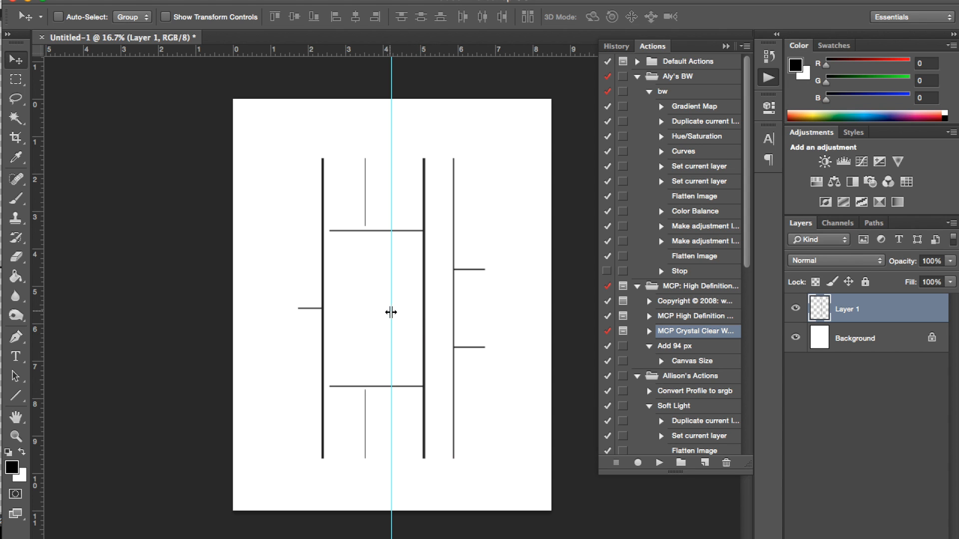
left_click_drag(393, 312, 396, 310)
mouse_move(430, 336)
left_mouse_down()
mouse_move(445, 336)
mouse_move(424, 338)
mouse_move(426, 331)
left_mouse_up()
Centre the grid vertically against a horizontal guide at about 5.5 in, and clear all guides
mouse_move(395, 54)
left_mouse_down()
mouse_move(390, 317)
mouse_move(393, 306)
left_mouse_up()
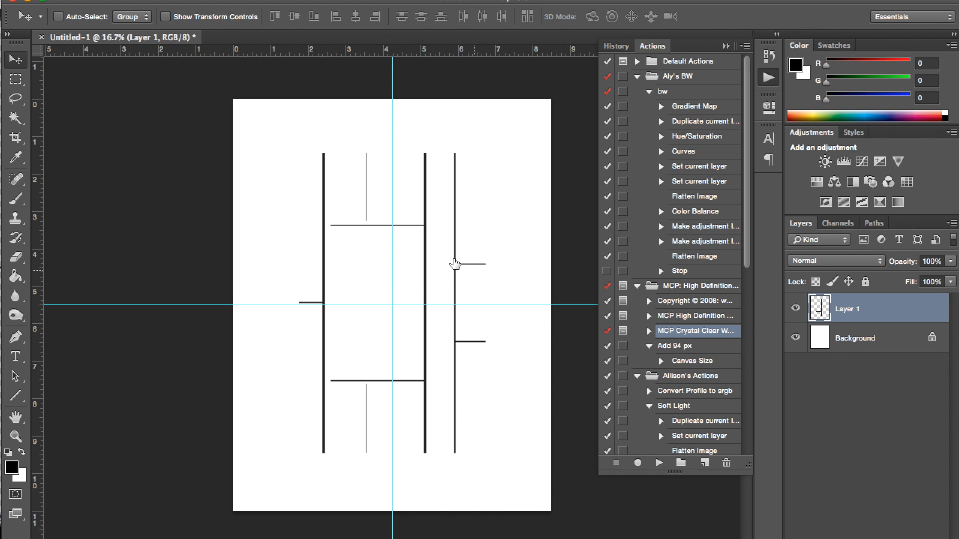
mouse_move(440, 273)
left_mouse_down()
mouse_move(441, 306)
mouse_move(441, 278)
mouse_move(451, 282)
mouse_move(442, 282)
left_mouse_up()
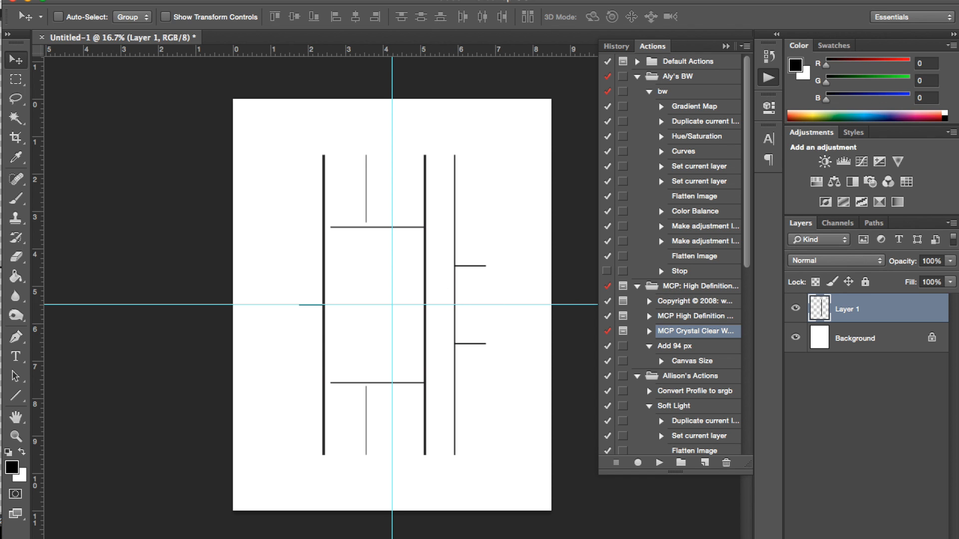
left_click(416, 0)
left_click(461, 320)
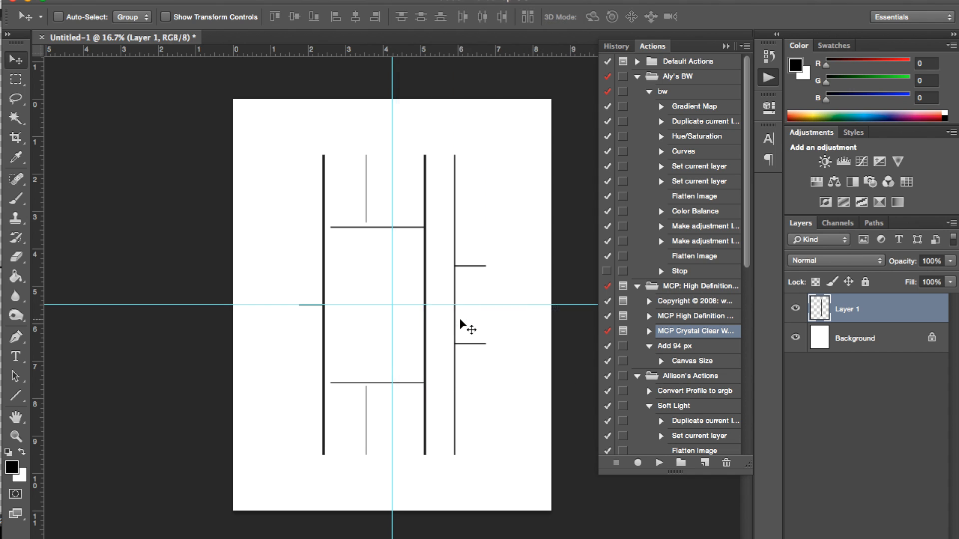
Draw a rectangle shape of about 710 × 1157 px over the upper-left part of the grid
left_click(17, 396)
left_click(80, 392)
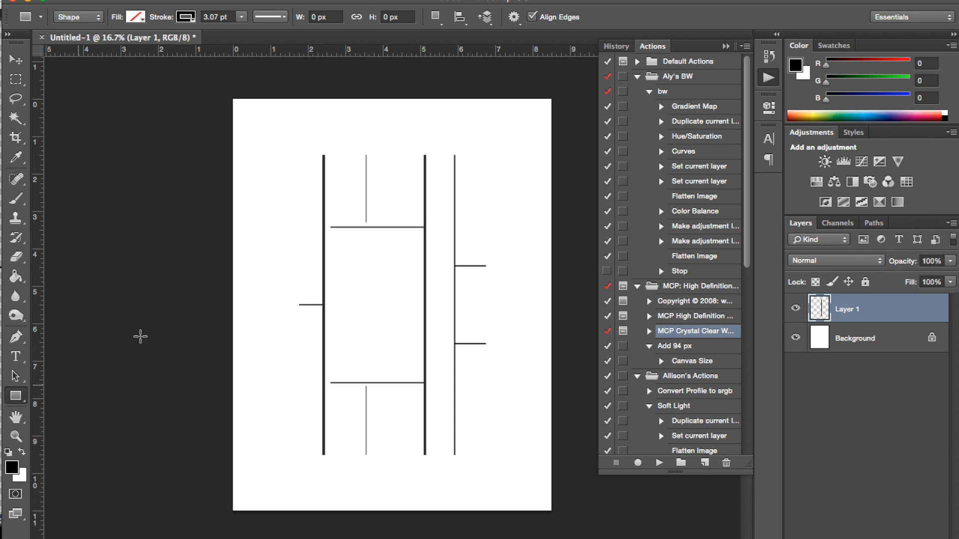
left_click_drag(339, 246, 384, 318)
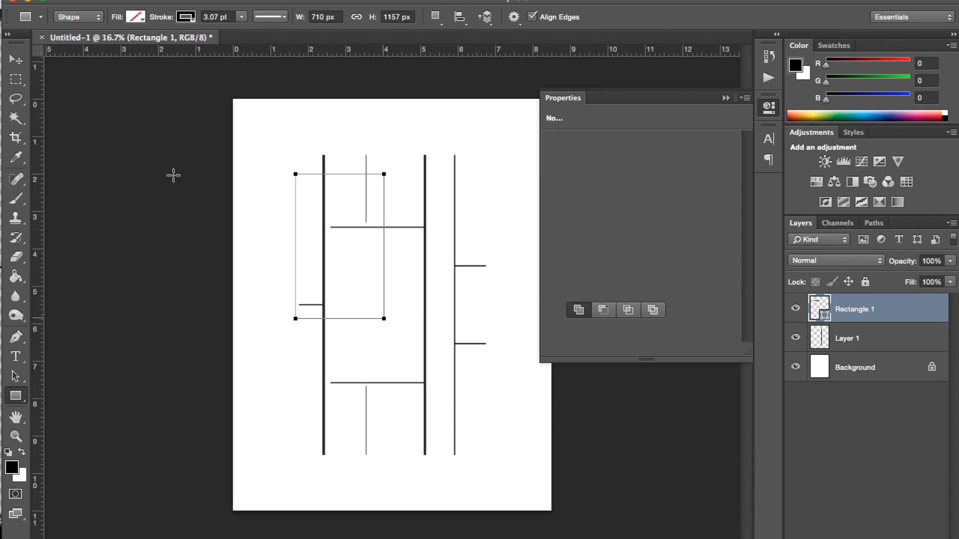
Give the rectangle a grey fill and no stroke
left_click(136, 18)
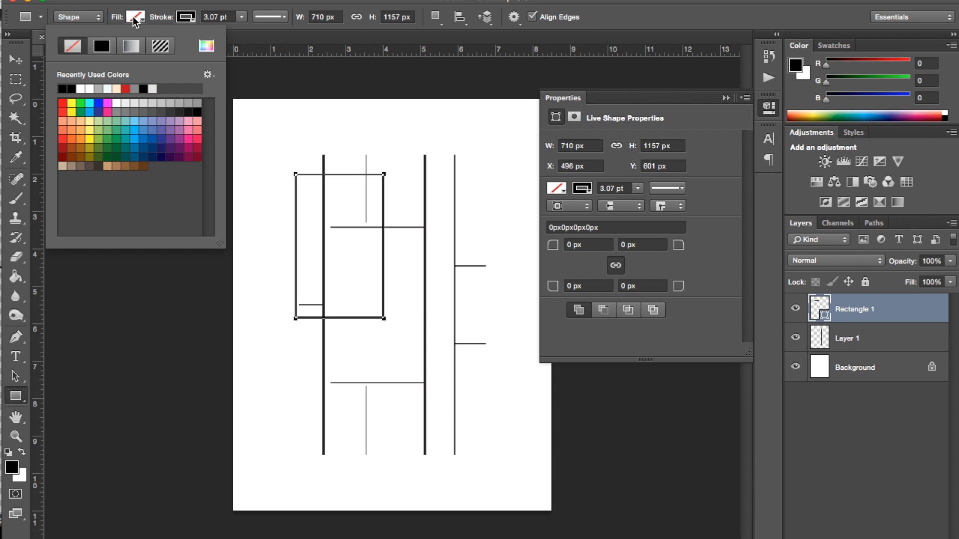
left_click(102, 90)
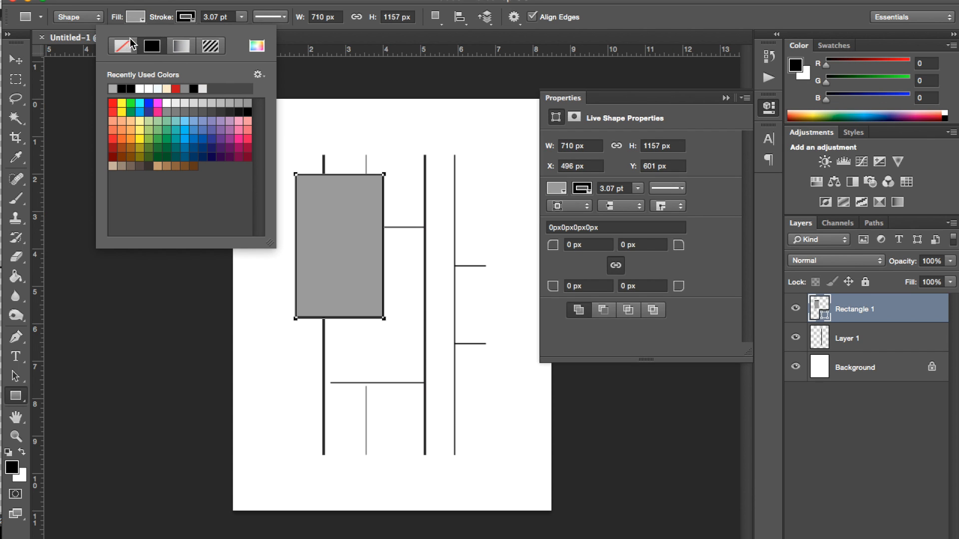
left_click(72, 45)
Move the grey rectangle into the grid's central cell and nudge it 6 px left
left_click(19, 57)
left_click_drag(368, 245, 400, 298)
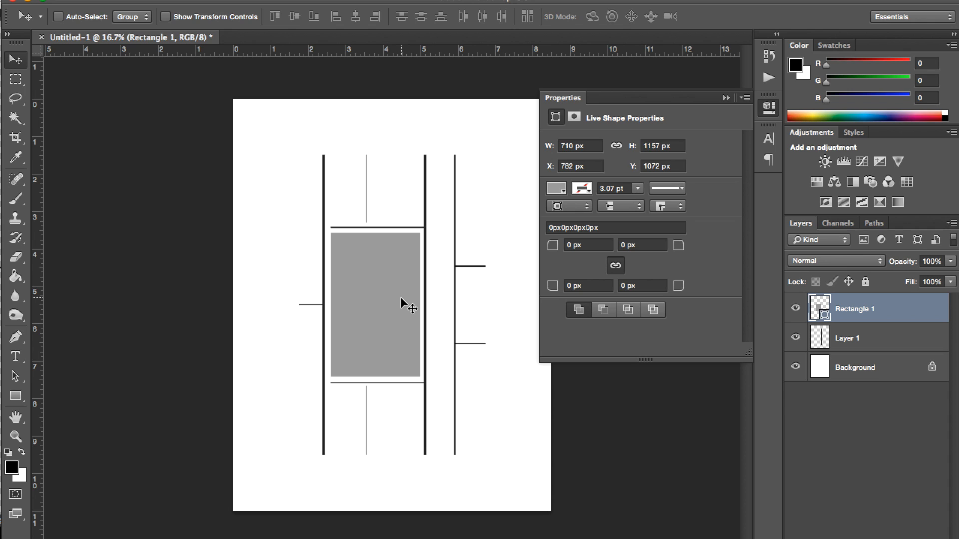
key("Left")
key("Left")
key("Left")
key("Left")
key("Left")
key("Left")
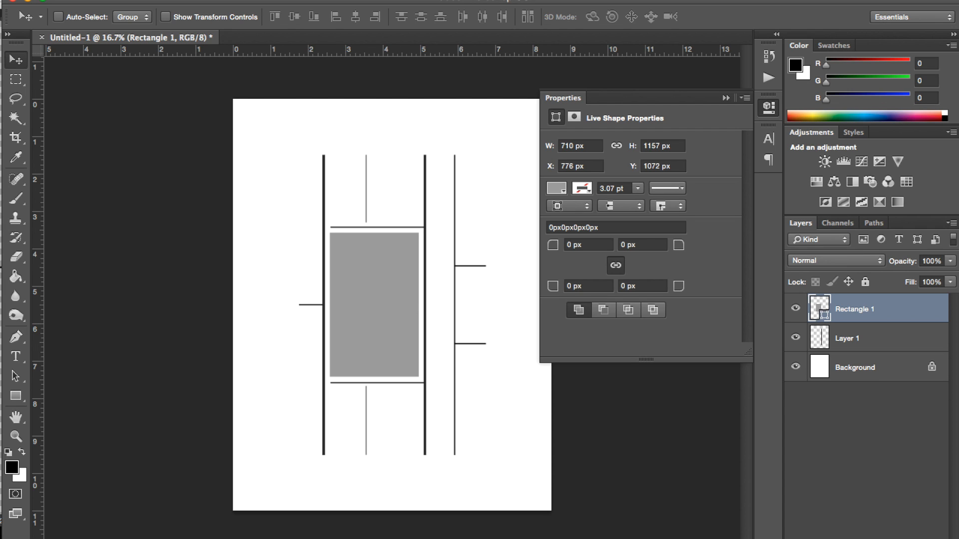
Place IMG_8176.jpg as an embedded image and clip it to the grey rectangle with a clipping mask
left_click(118, 1)
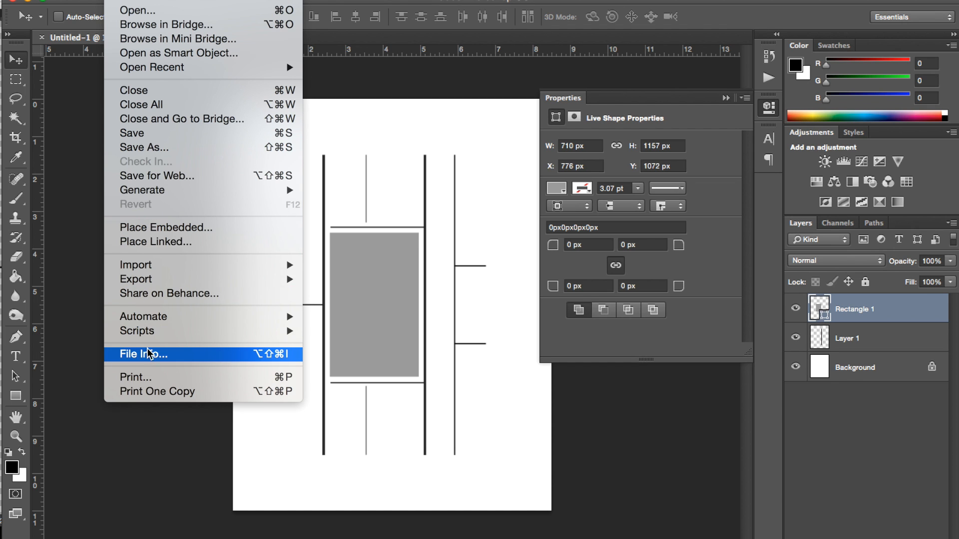
left_click(164, 232)
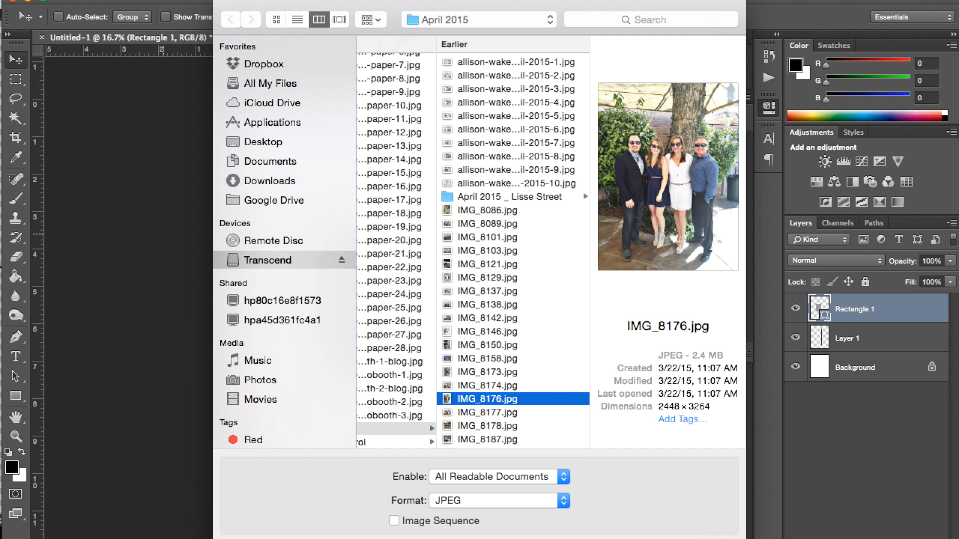
key("Return")
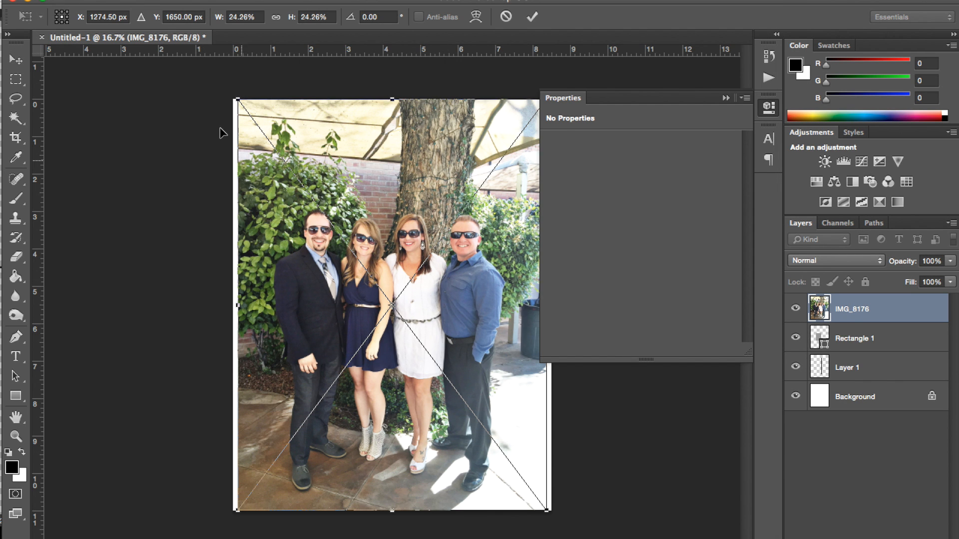
key("Return")
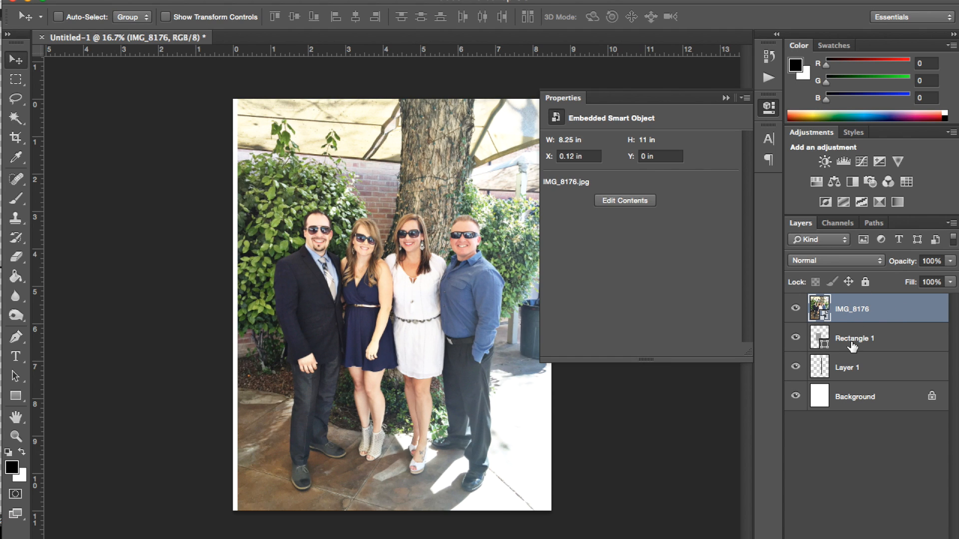
left_click(230, 1)
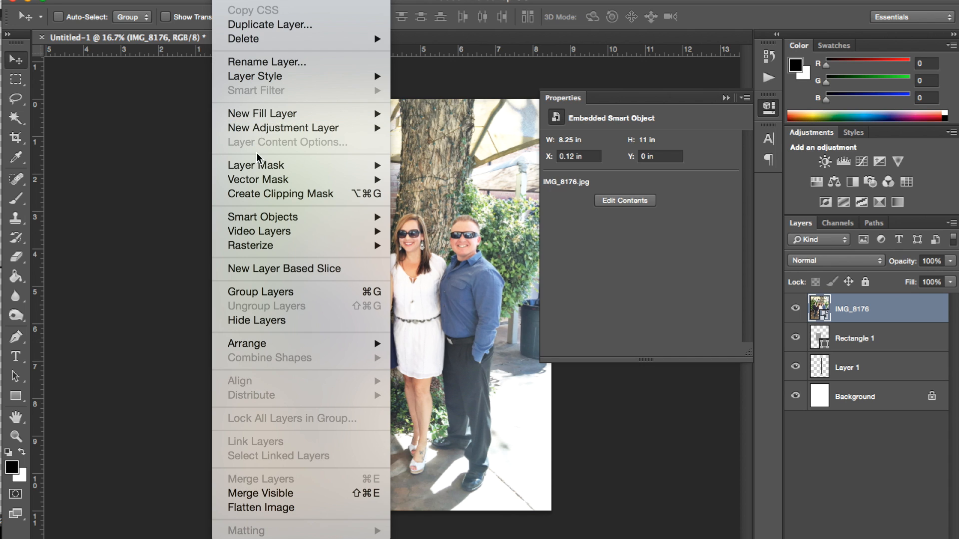
left_click(260, 194)
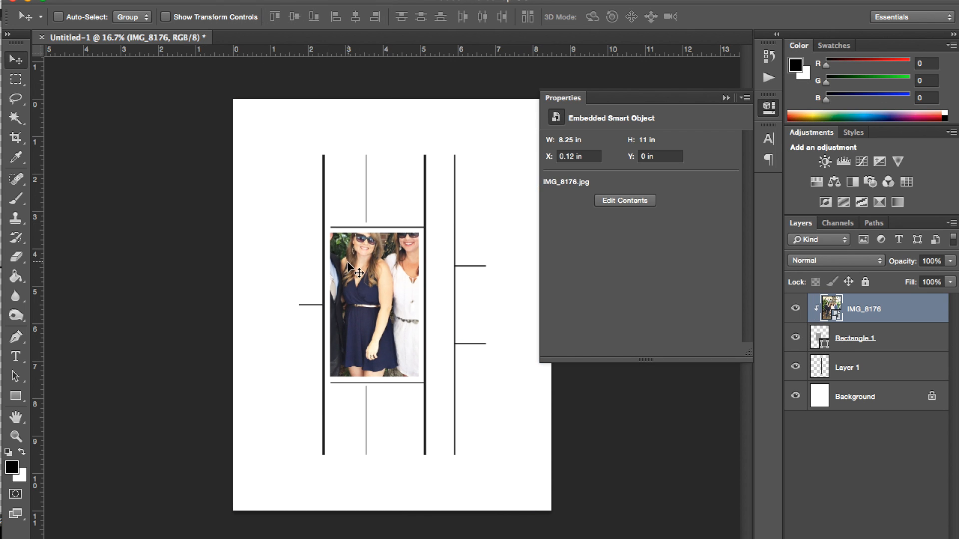
Scale the clipped photo to about 2.92 × 3.89 in so the whole group fits inside the rectangle
key("super+t")
left_click_drag(238, 99, 310, 181)
left_click_drag(546, 508, 408, 403)
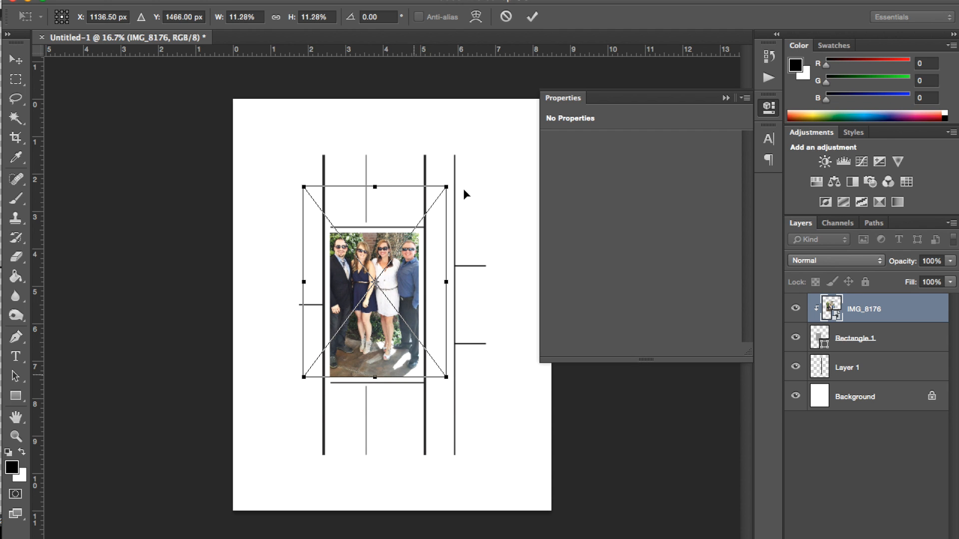
left_click_drag(448, 185, 432, 209)
left_click_drag(302, 205, 329, 228)
key("Return")
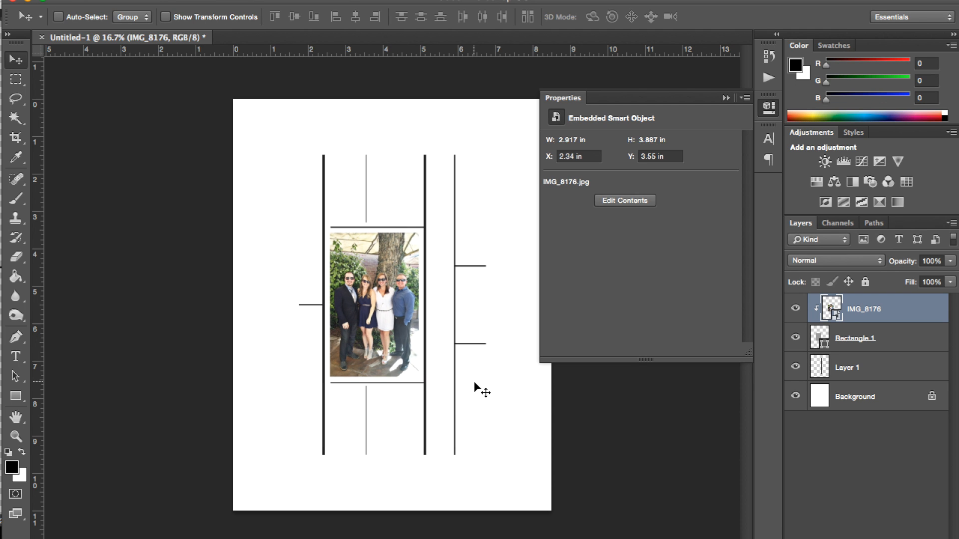
Choose the 663 px RECEPTION word brush for the Brush tool
left_click(16, 198)
left_click(80, 19)
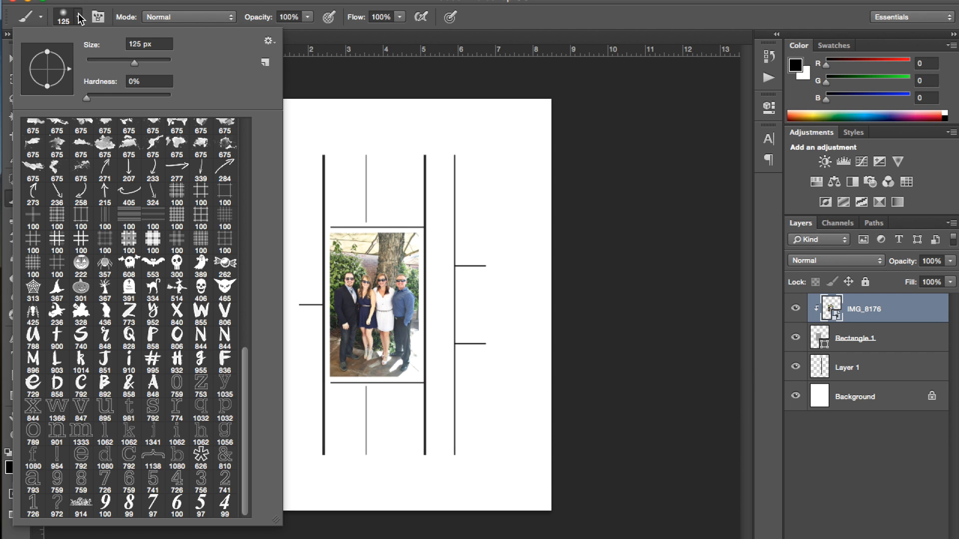
scroll(127, 360, "up", 5)
scroll(126, 393, "down", 5)
left_click_drag(277, 524, 278, 536)
scroll(202, 463, "down", 5)
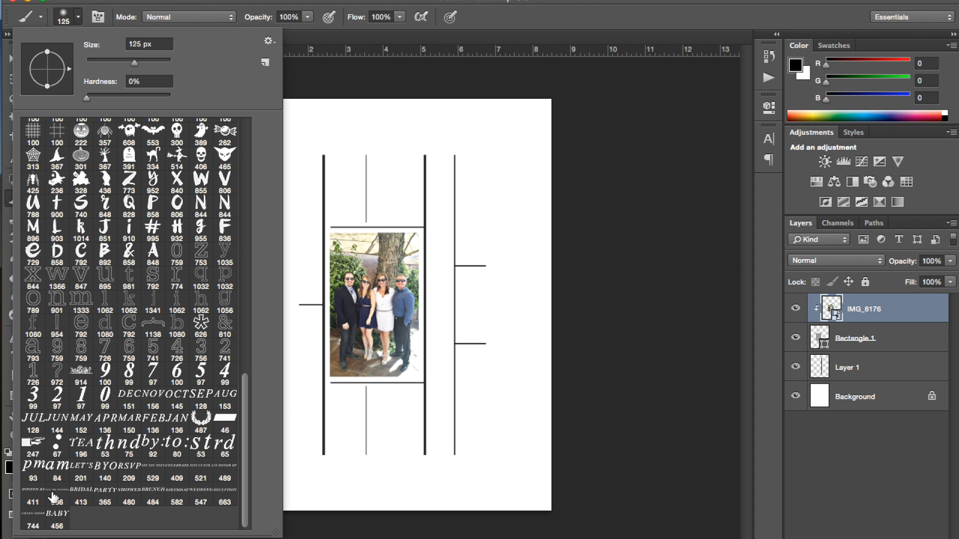
left_click(199, 496)
left_click(229, 495)
left_click(512, 2)
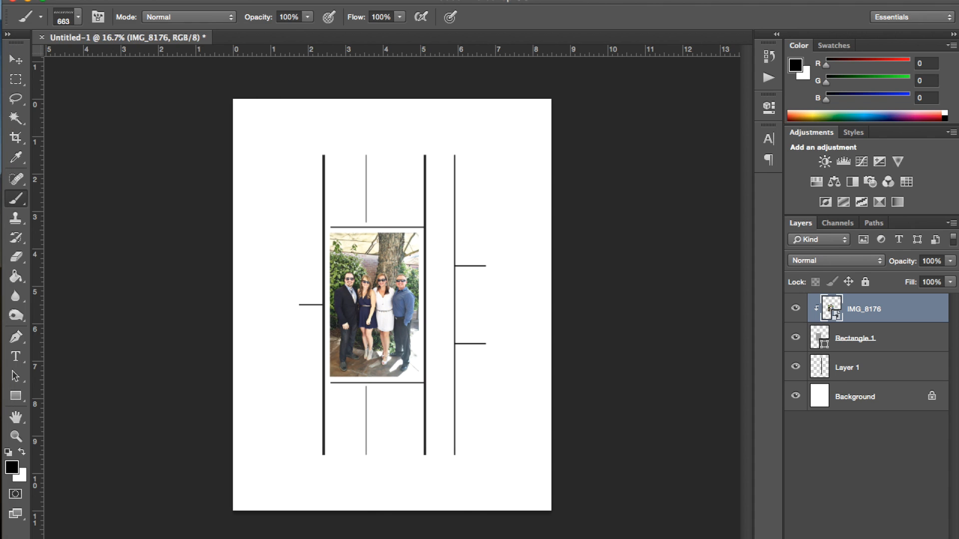
Add a new empty layer above the photo in Normal mode at 100% opacity
left_click(233, 0)
mouse_move(249, 1)
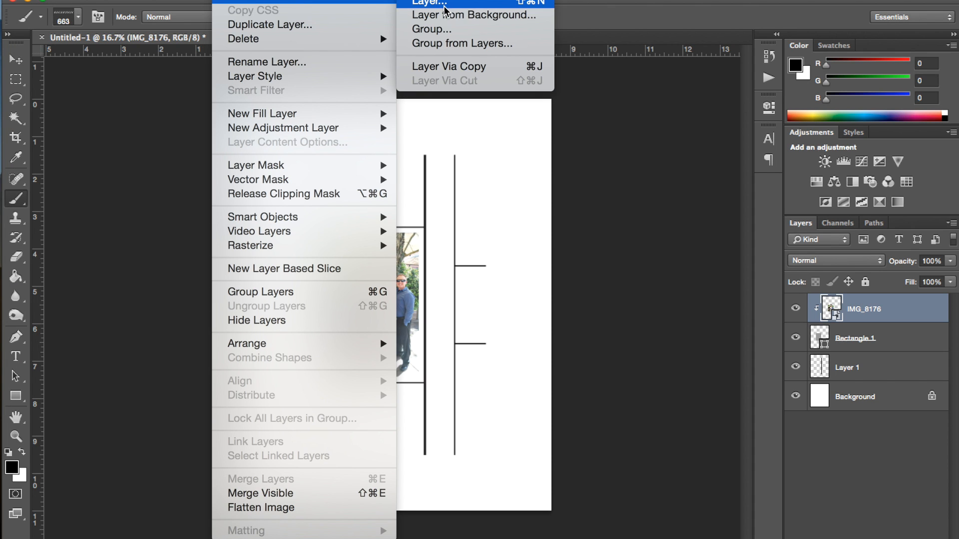
left_click(447, 11)
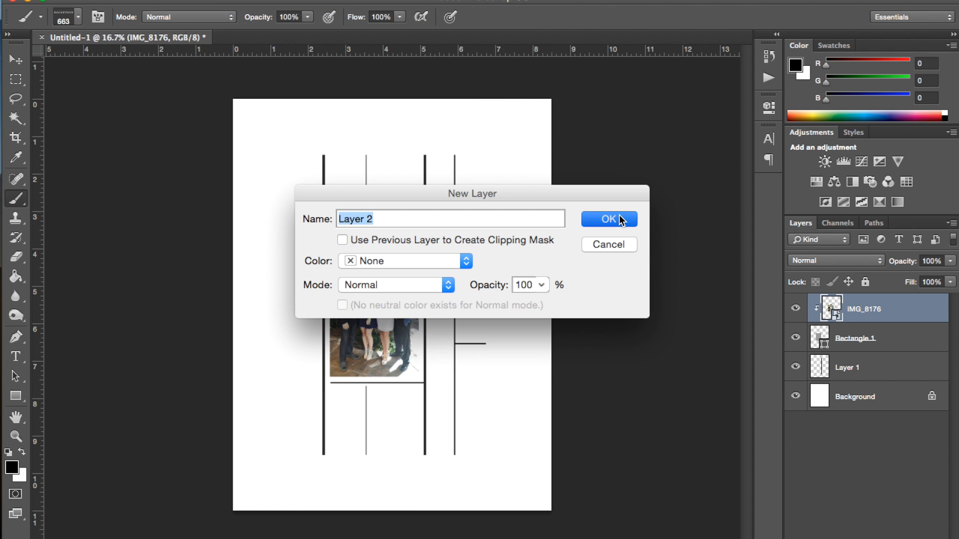
left_click(619, 215)
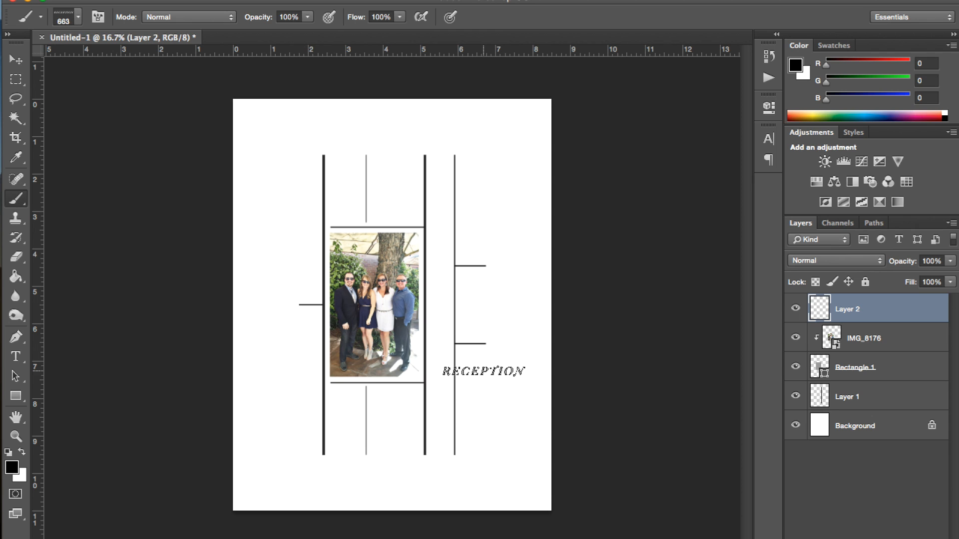
Set the brush angle to -90° and stamp RECEPTION in black in the grid's lower-right section
left_click(456, 0)
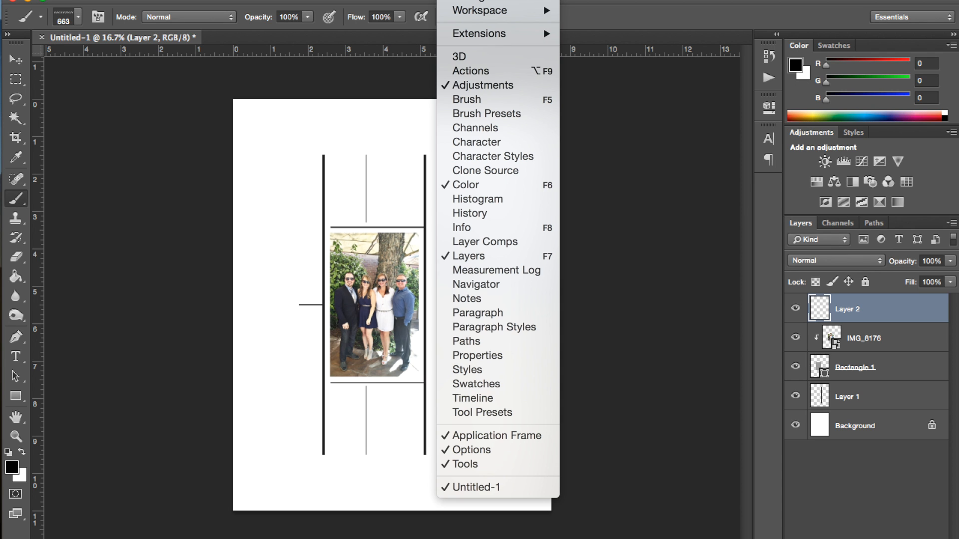
left_click(469, 100)
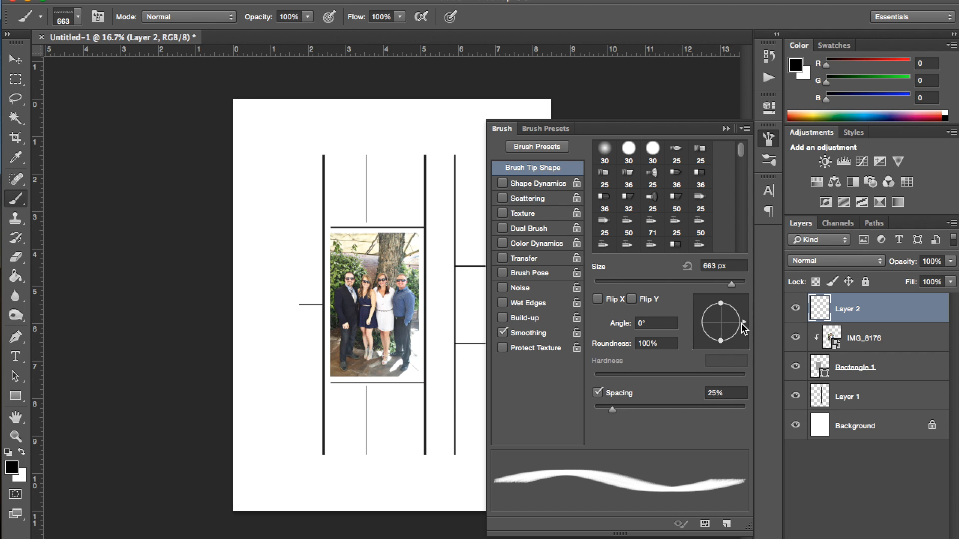
left_click_drag(742, 323, 719, 346)
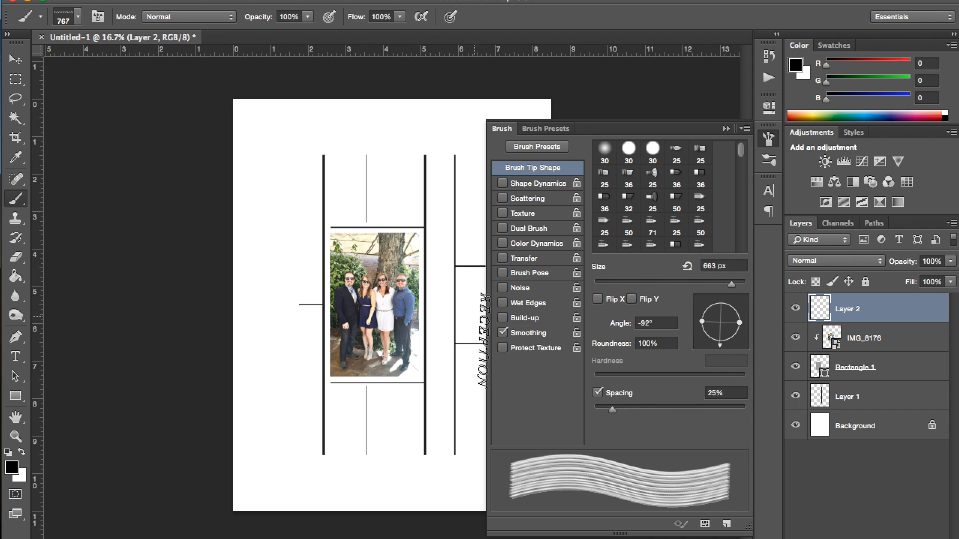
left_click_drag(720, 348, 722, 349)
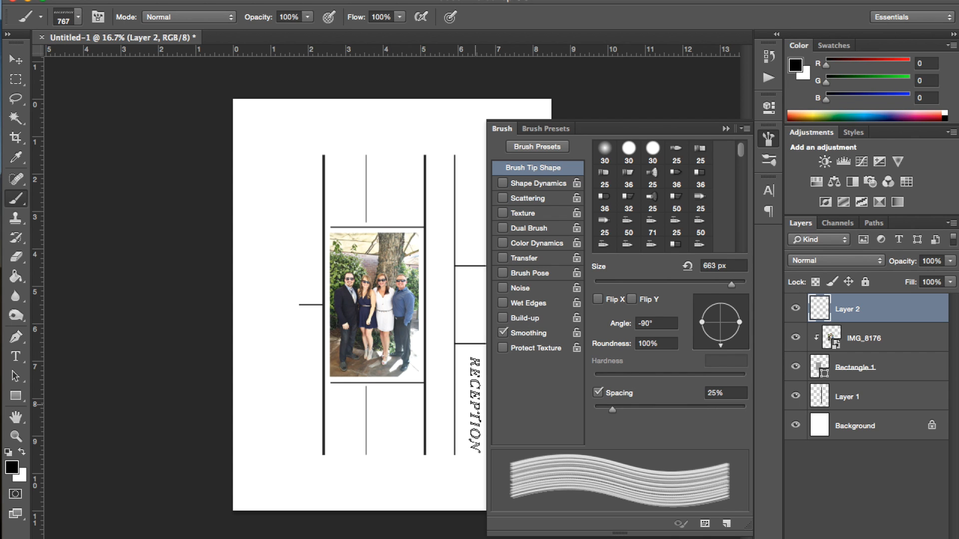
left_click(476, 405)
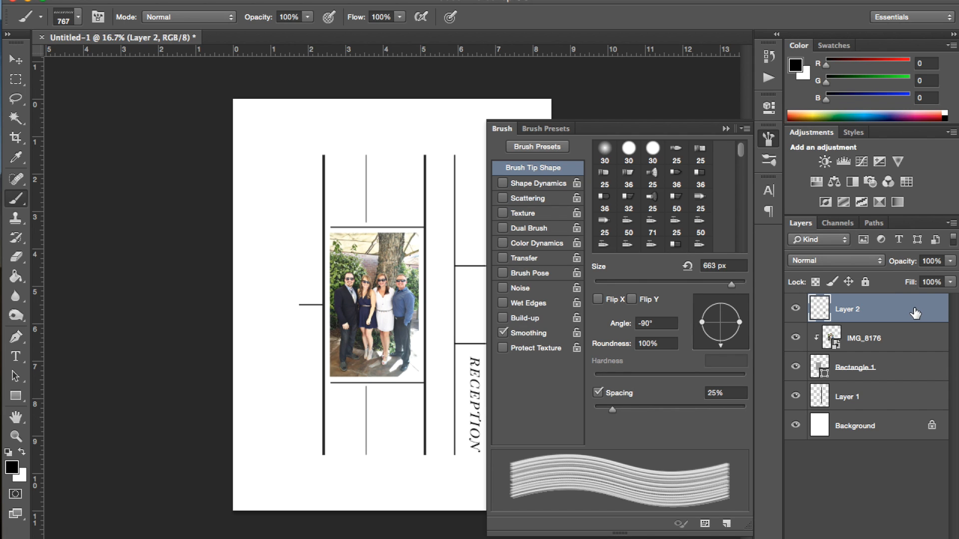
left_click(726, 128)
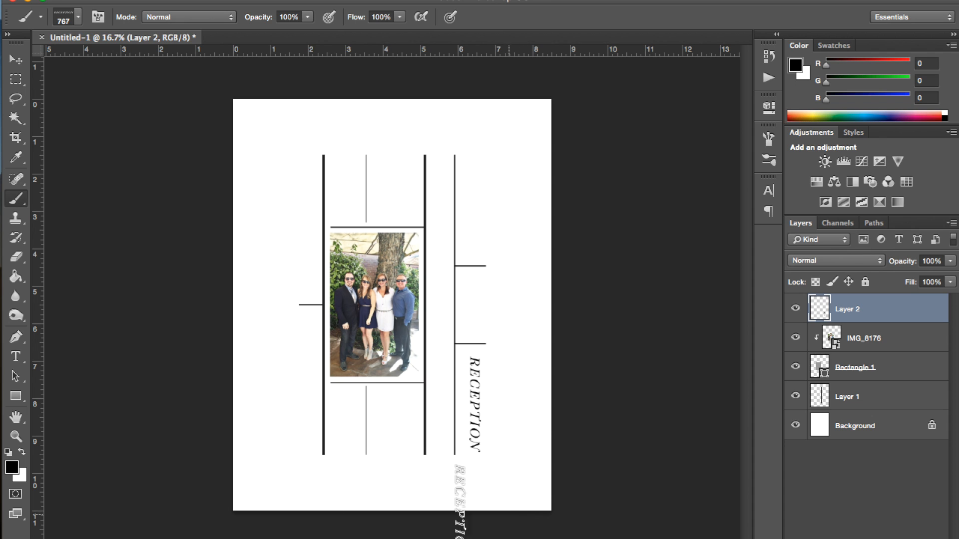
Choose the 547 px WEDDING word brush for the Brush tool and open its brush tip settings
left_click(78, 17)
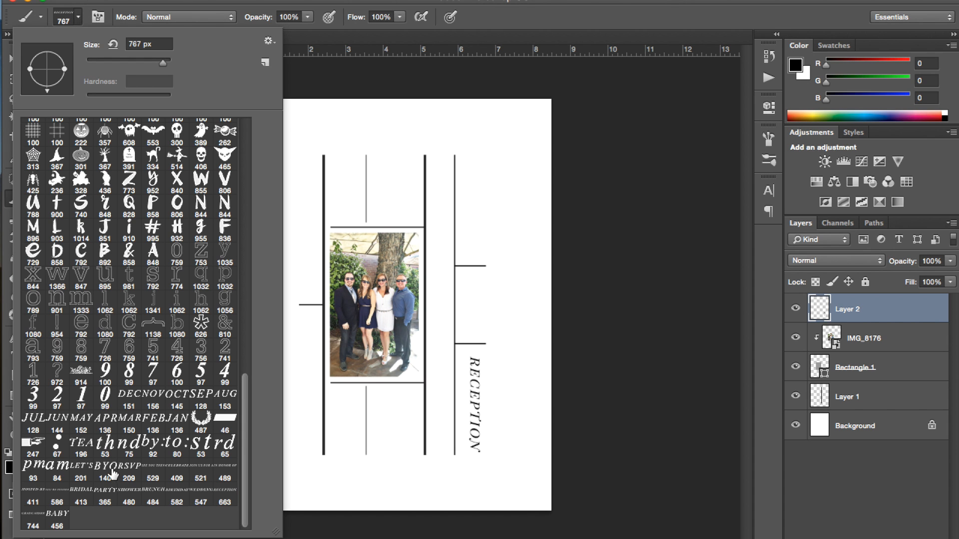
left_click(200, 496)
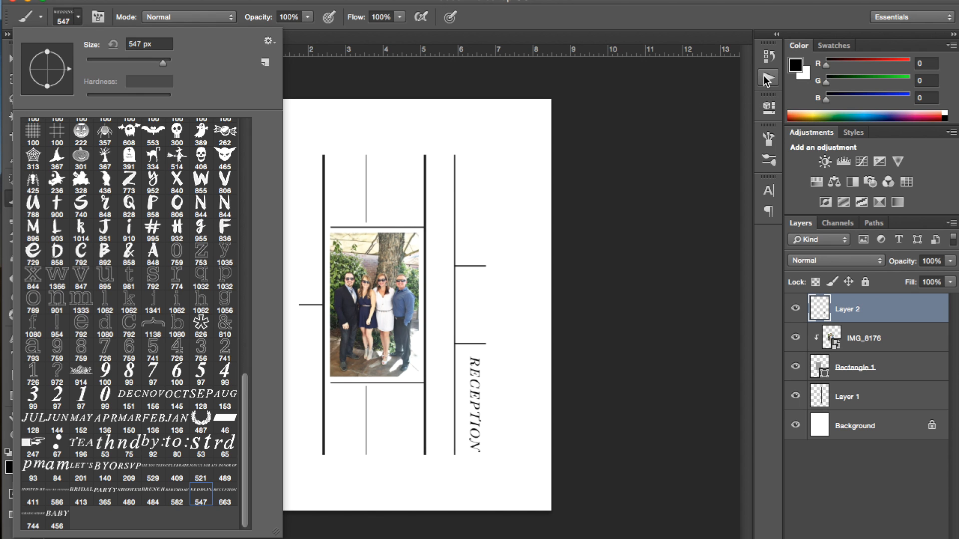
left_click(768, 78)
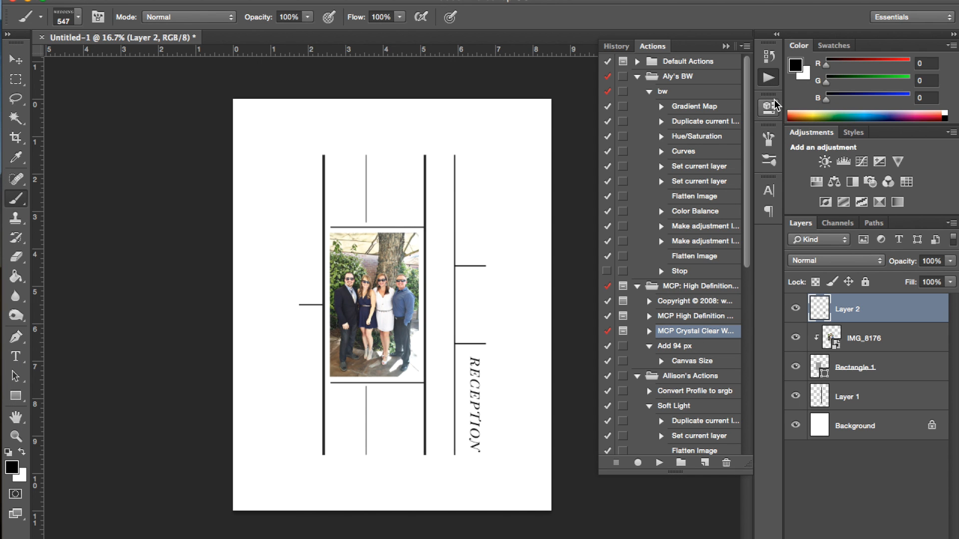
left_click(459, 0)
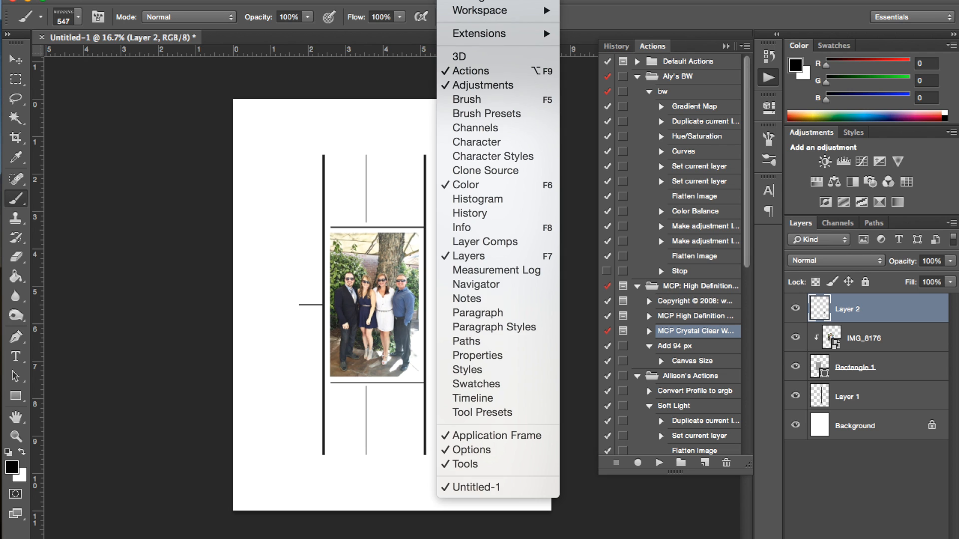
left_click(484, 104)
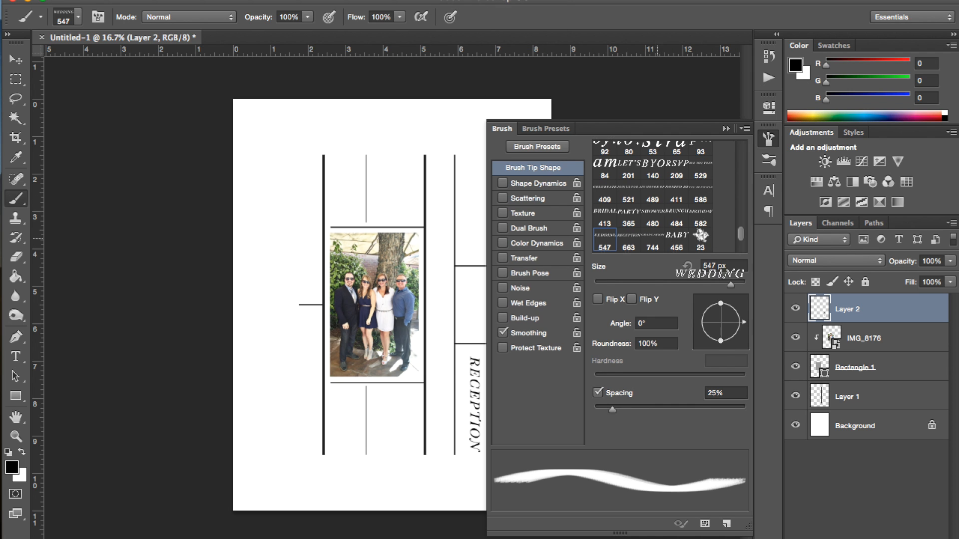
Set the WEDDING brush to a -90° angle and 600 px size, and stamp it in the grid's upper-right section
left_click_drag(743, 322, 720, 354)
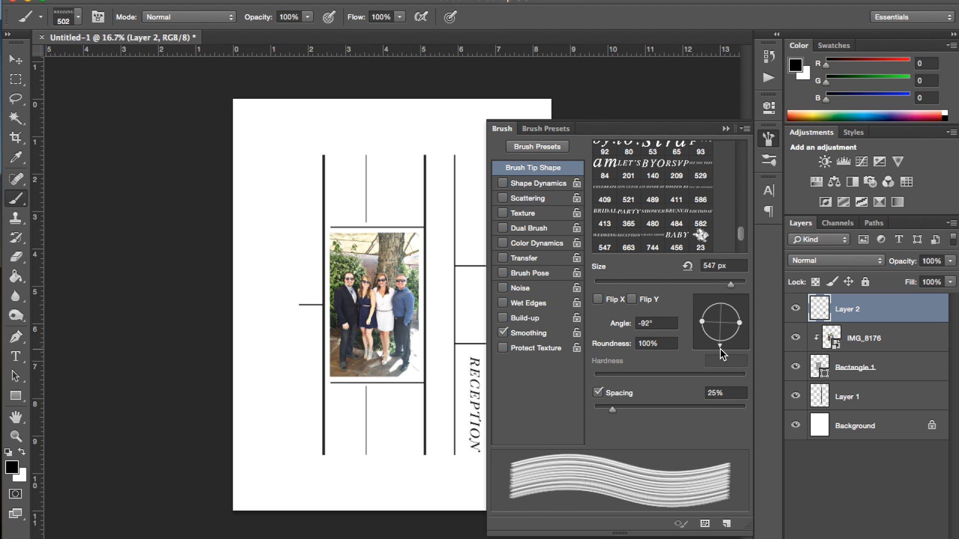
left_click(721, 350)
key("bracketright")
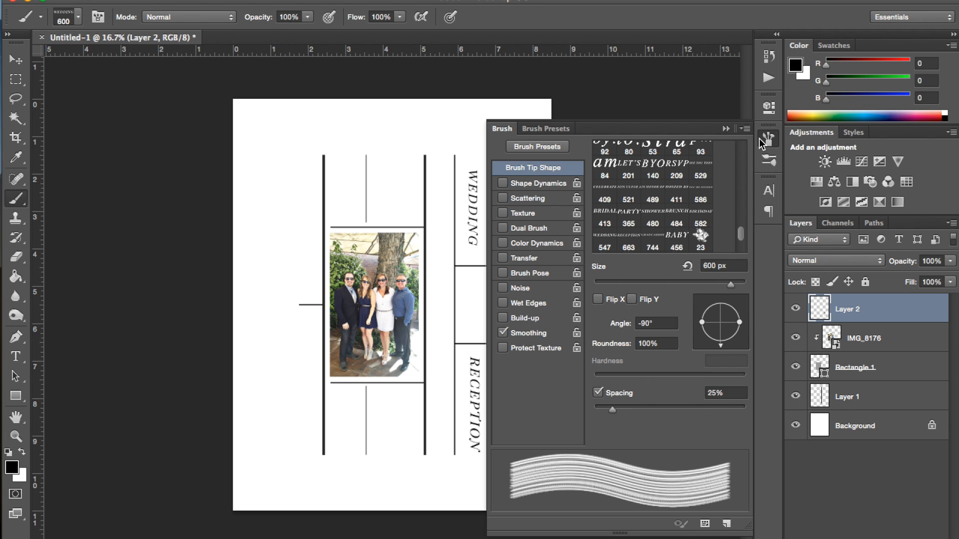
left_click(726, 129)
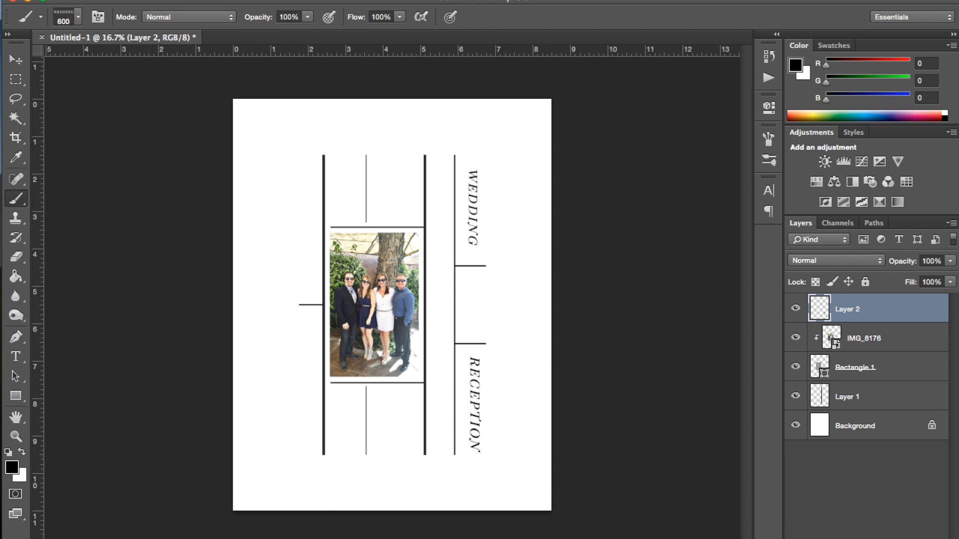
Undo the WEDDING stamp and restamp it in black on a new top layer, in the grid's upper-right section
left_click(145, 0)
left_click(159, 23)
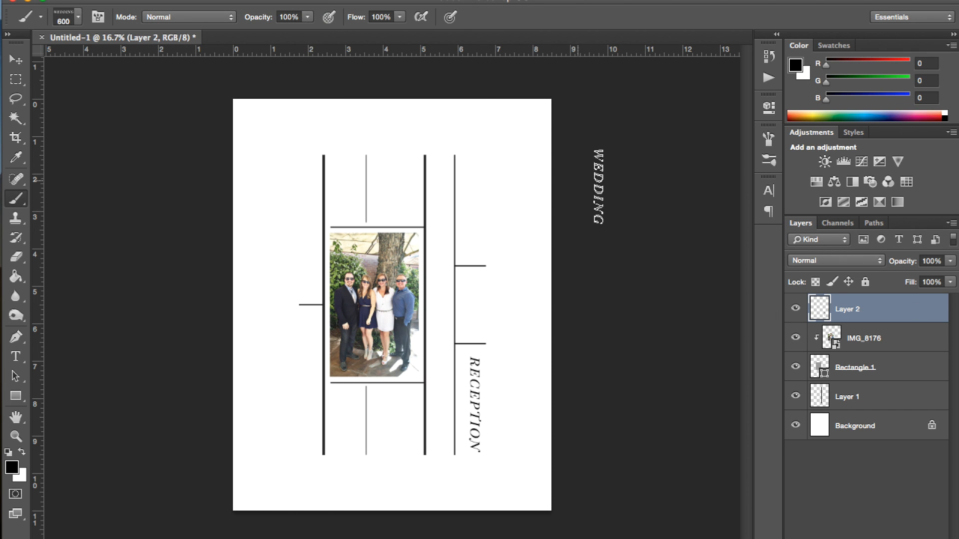
left_click(223, 0)
mouse_move(234, 1)
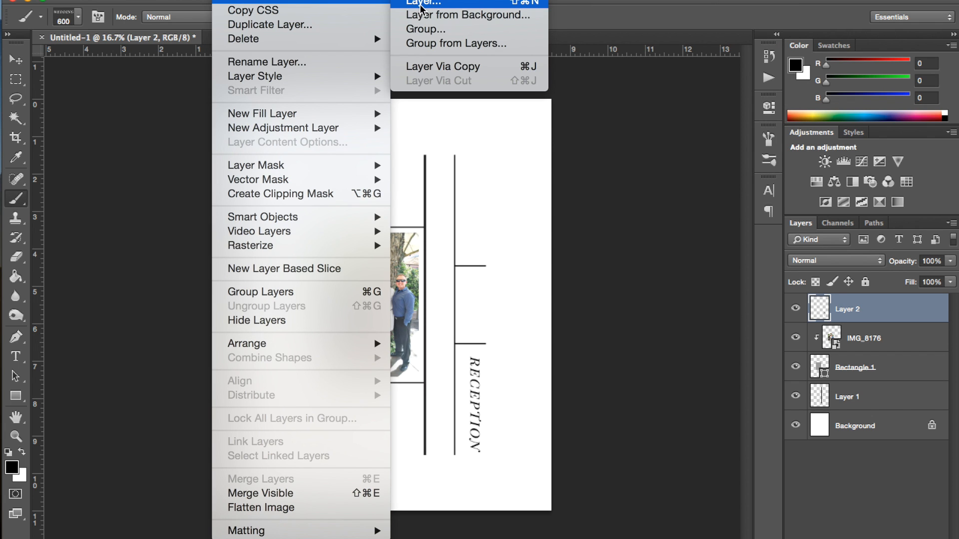
left_click(423, 2)
left_click(621, 221)
left_click(473, 199)
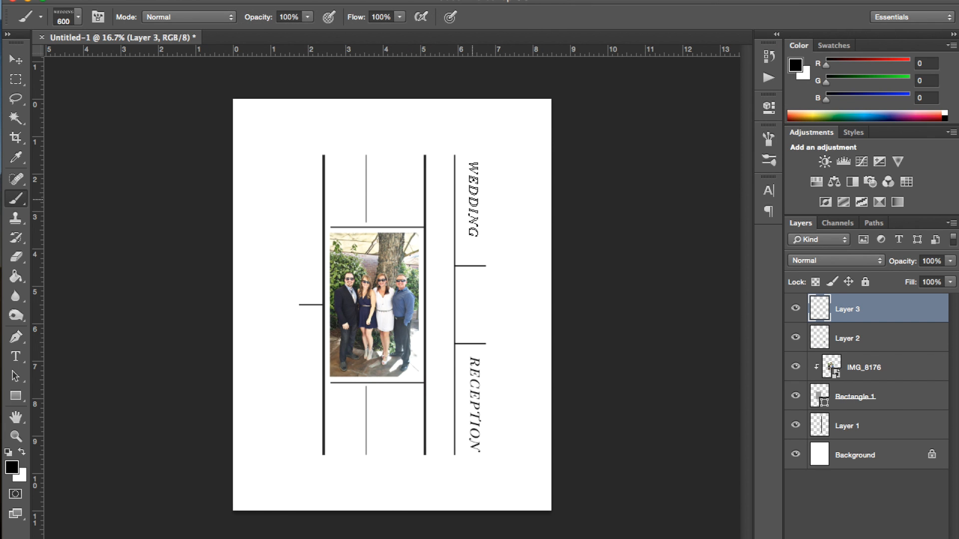
left_click(471, 211)
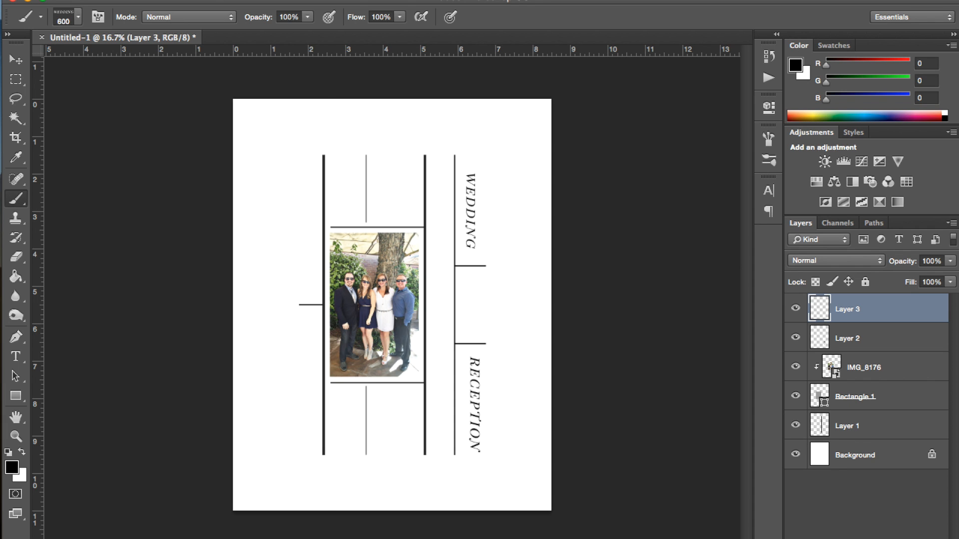
Rotate WEDDING 90° counterclockwise and move it below the grid, underneath the vertical RECEPTION
left_click(148, 1)
mouse_move(209, 299)
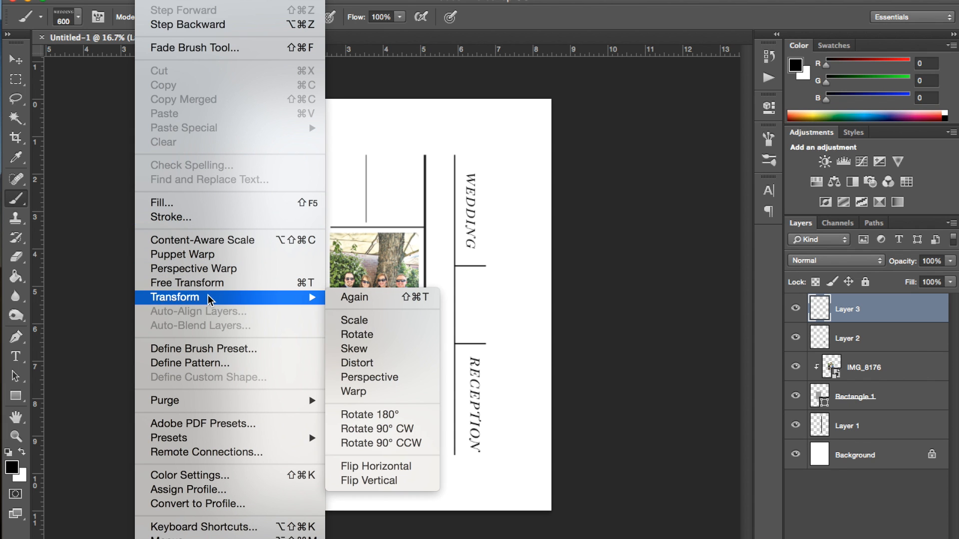
left_click(380, 443)
left_click(6, 53)
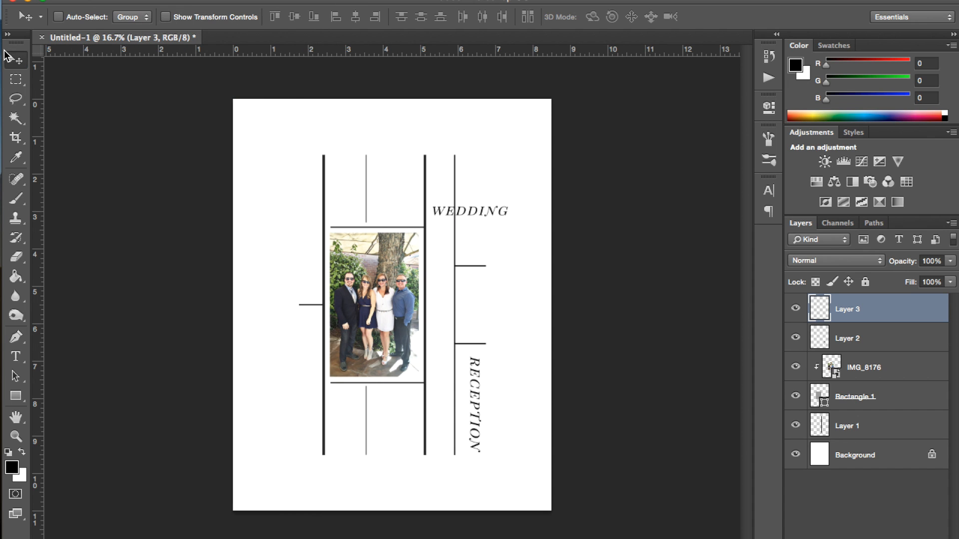
left_click_drag(494, 212, 462, 470)
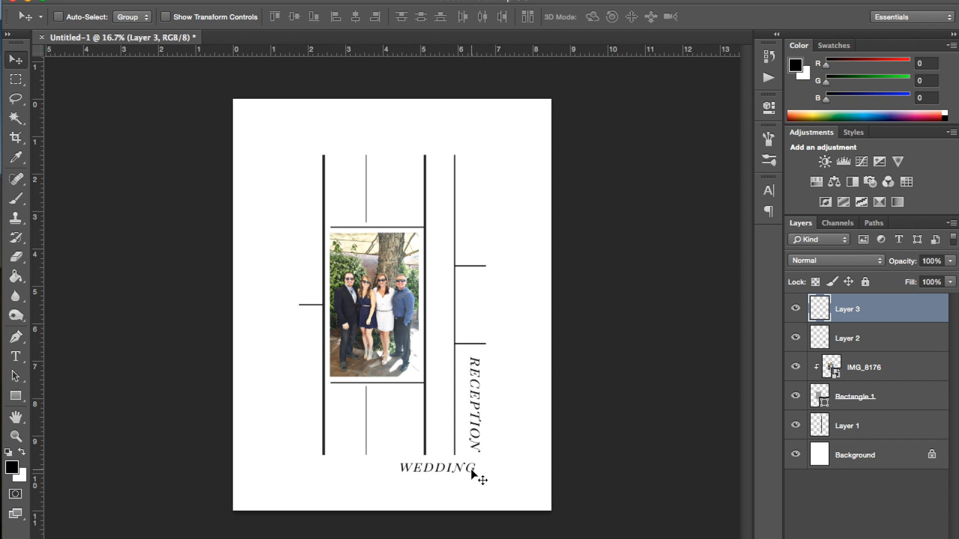
Rotate WEDDING 90° clockwise and move it into the grid's lower-right section, over RECEPTION
left_click(145, 0)
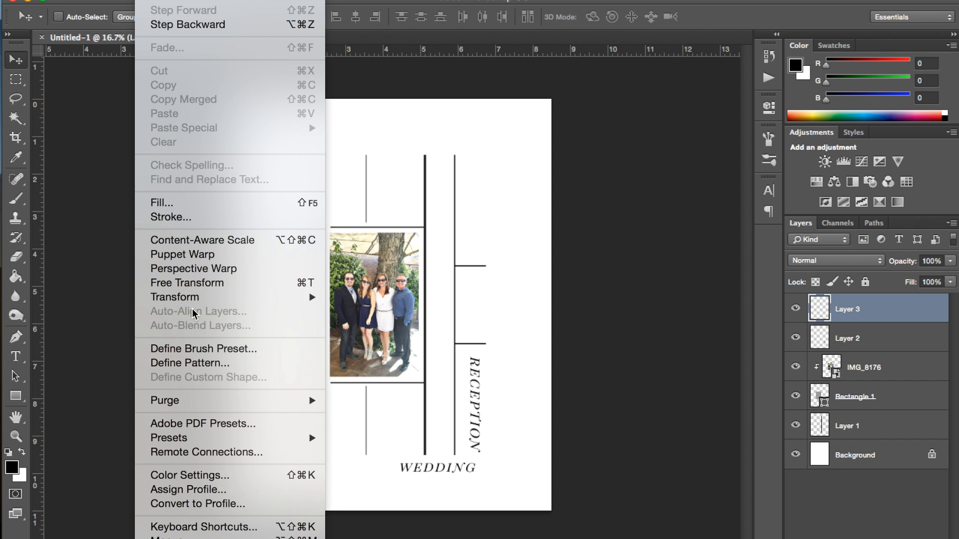
mouse_move(292, 303)
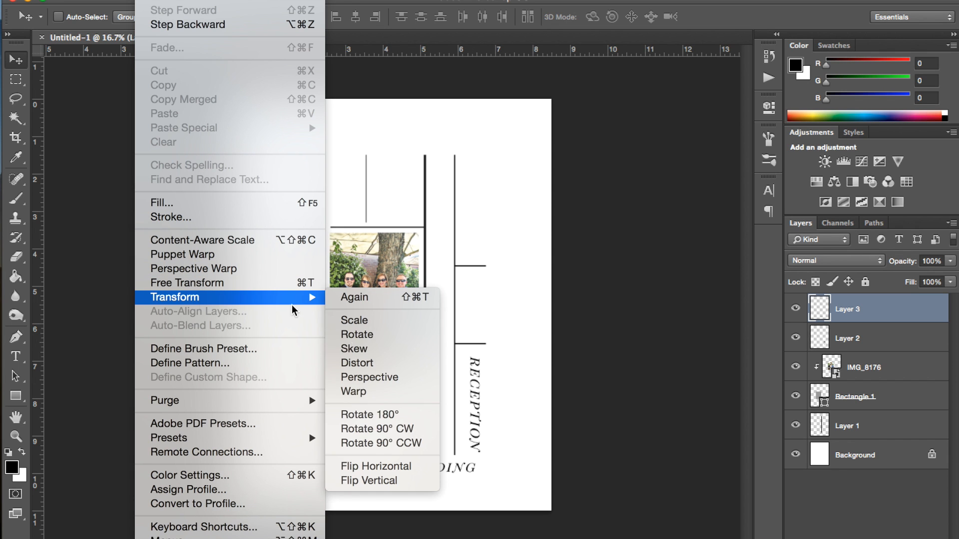
left_click(370, 429)
left_click_drag(438, 481, 475, 411)
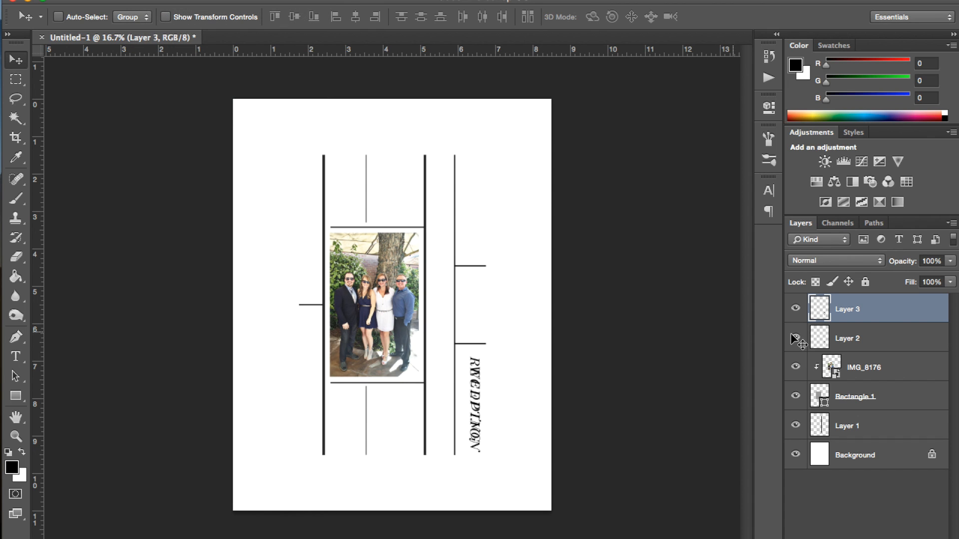
Rotate the RECEPTION layer 90° counterclockwise and place the word horizontally just below the grid's lower-right corner
left_click(852, 342)
left_click_drag(480, 405, 461, 442)
left_click(145, 1)
mouse_move(199, 298)
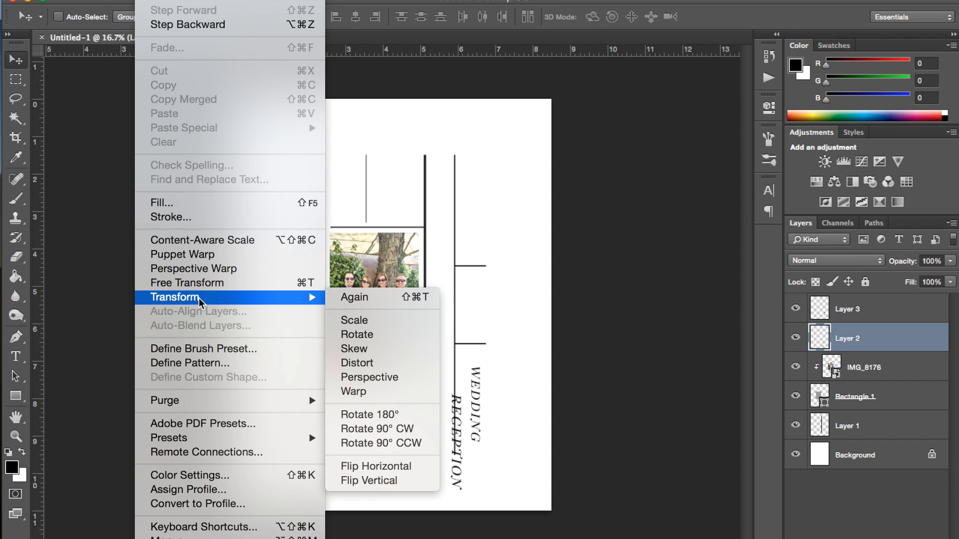
left_click(374, 443)
left_click_drag(476, 446, 467, 472)
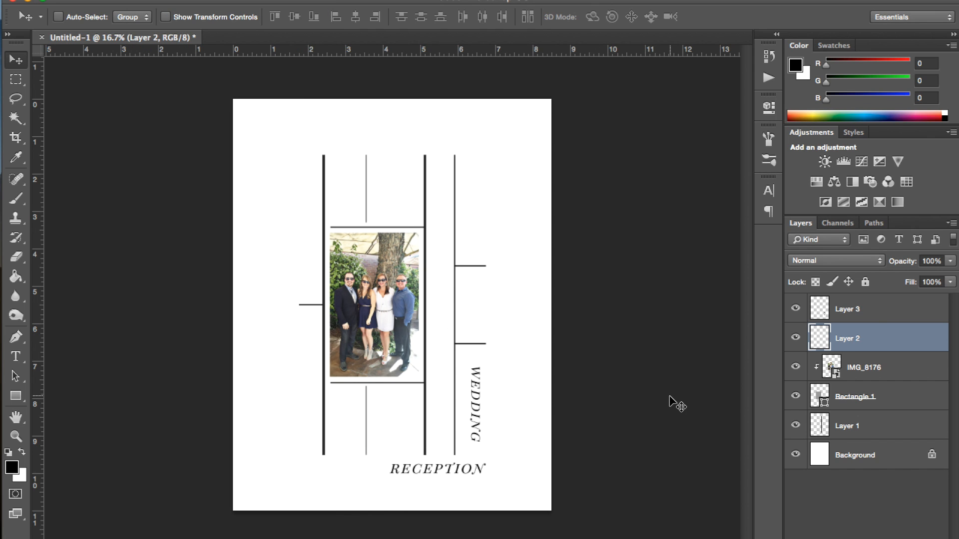
Enlarge WEDDING slightly with Free Transform and reposition it beside the thin line in the grid's lower-right section
left_click(874, 315)
mouse_move(470, 394)
left_mouse_down()
mouse_move(474, 415)
mouse_move(471, 377)
left_mouse_up()
key("ctrl+t")
key("Return")
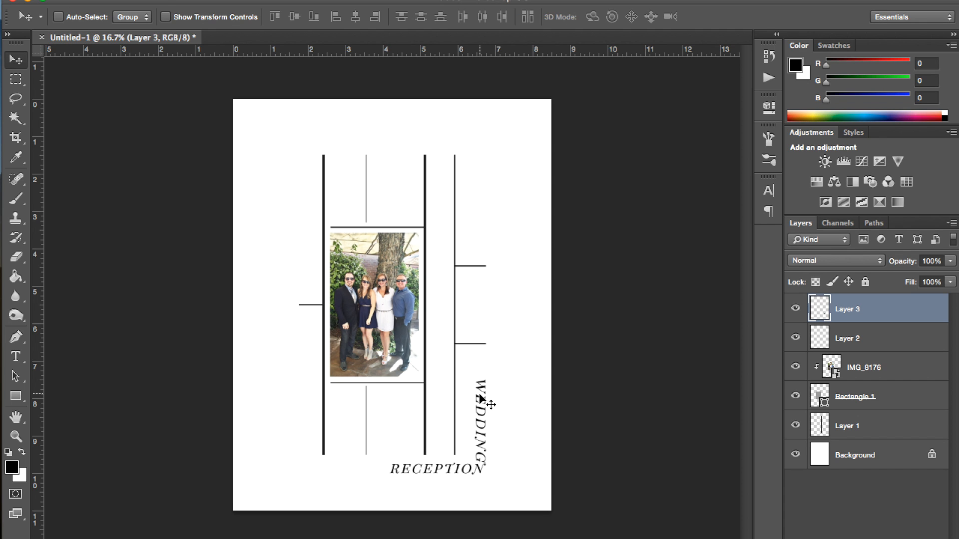
mouse_move(480, 412)
left_mouse_down()
mouse_move(489, 407)
mouse_move(472, 396)
left_mouse_up()
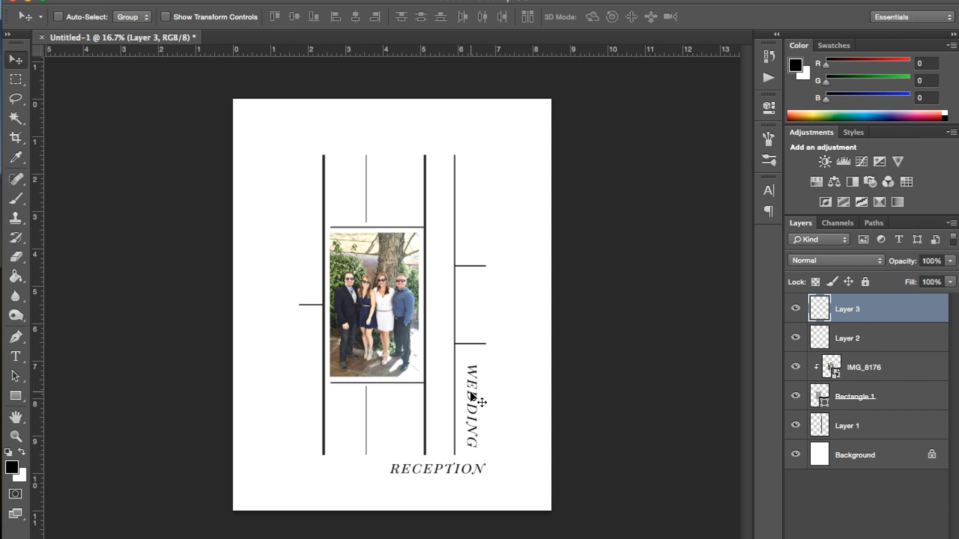
Shift RECEPTION slightly left below the grid so its right end lines up with the vertical WEDDING
left_click(874, 335)
left_click_drag(470, 474, 462, 475)
key("shift+Down")
key("shift+Down")
key("shift+Up")
key("shift+Up")
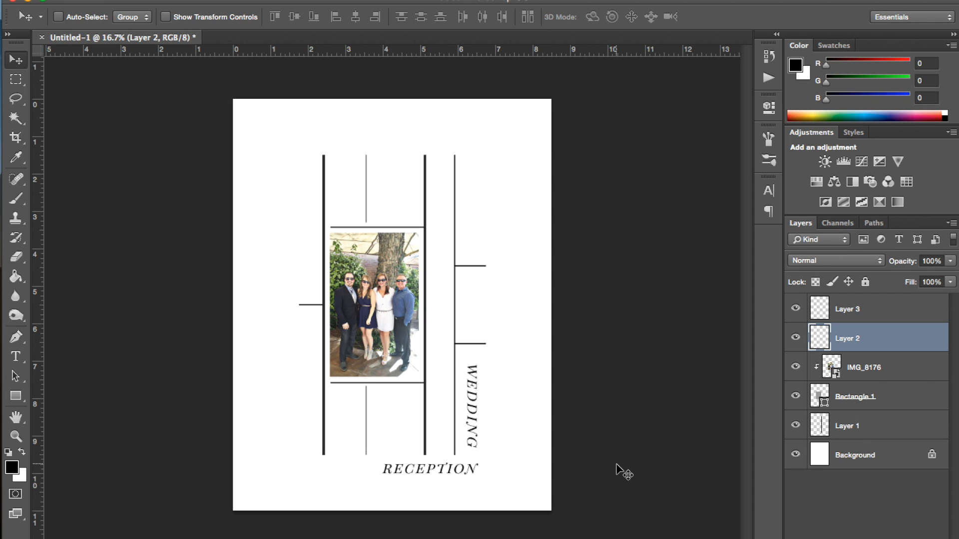